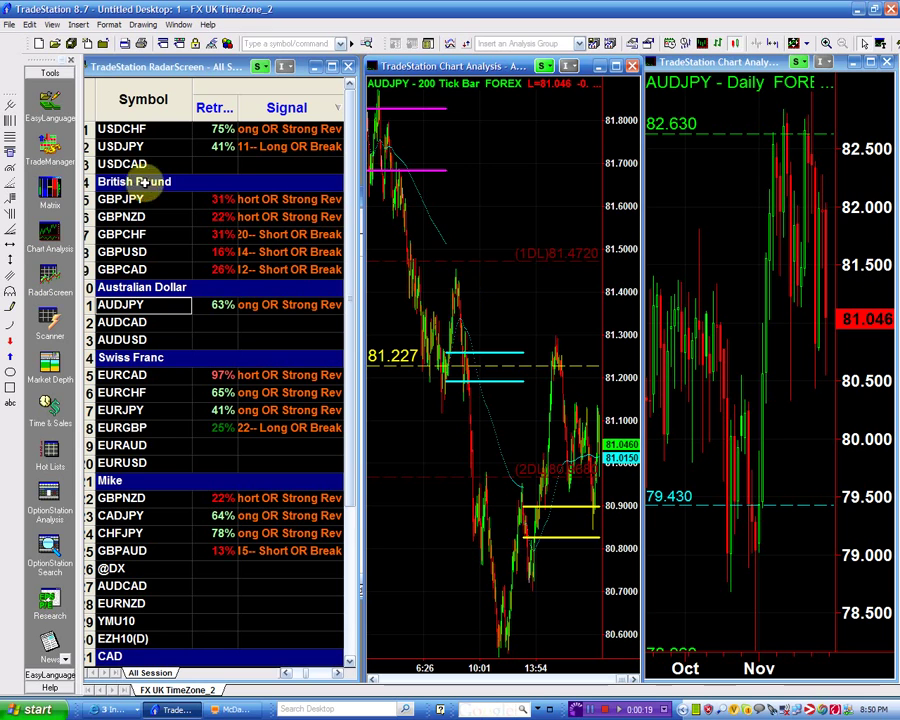
Review the tick and daily charts for USDJPY, EURJPY, GBPJPY and AUDJPY in turn
{"action": "left_click", "coordinate": [129, 146]}
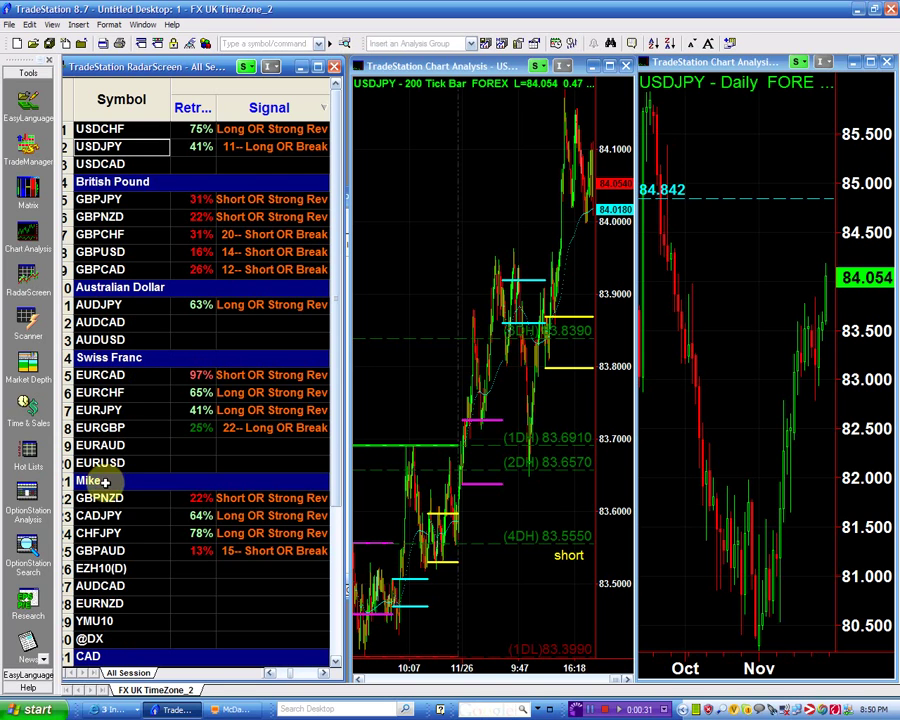
{"action": "left_click", "coordinate": [110, 411]}
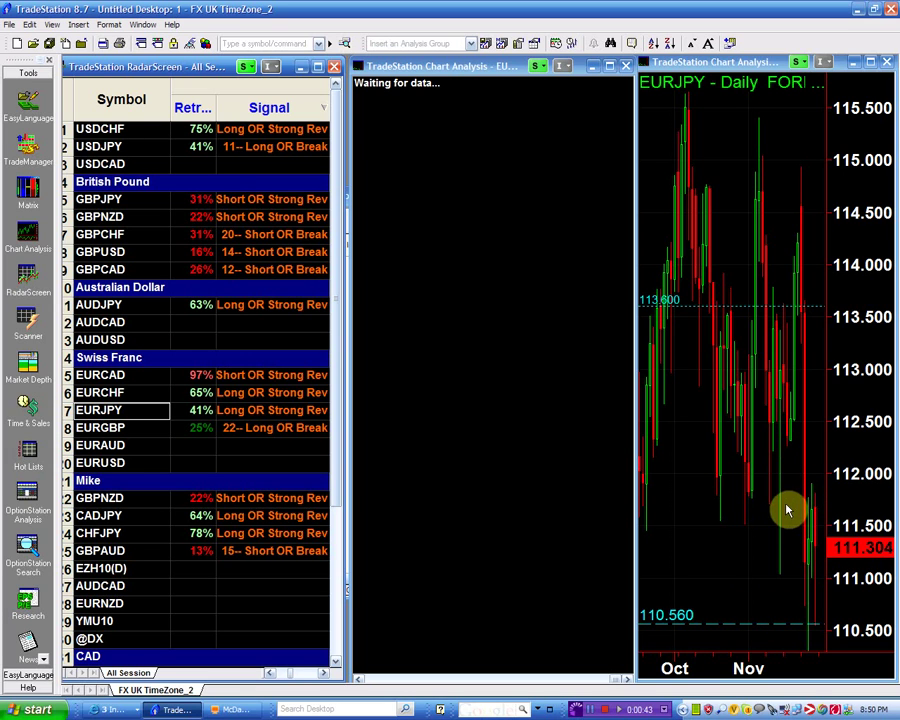
{"action": "left_click", "coordinate": [137, 205]}
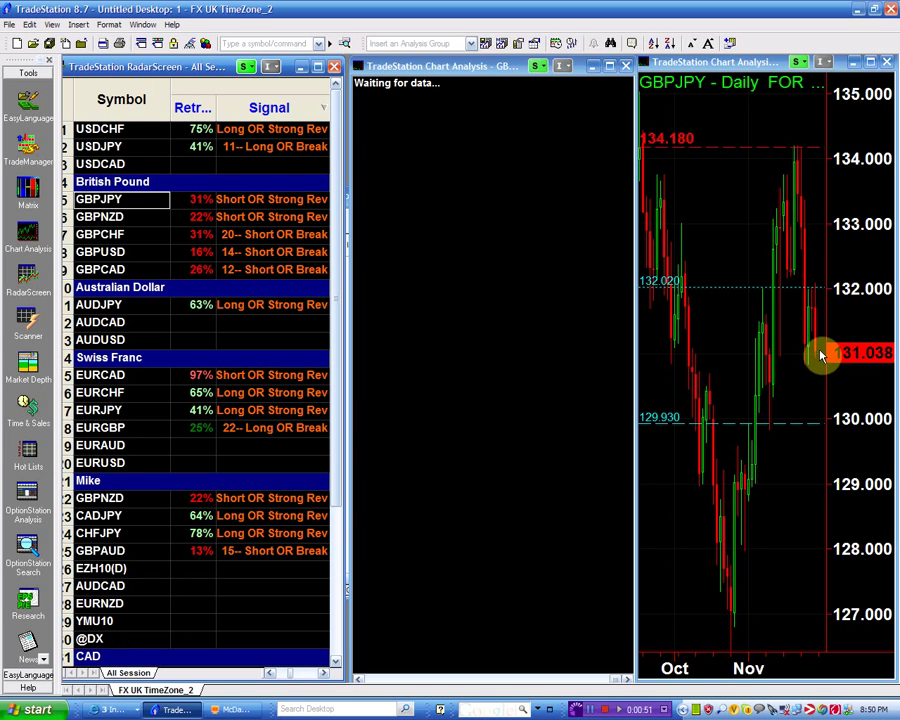
{"action": "left_click", "coordinate": [104, 305]}
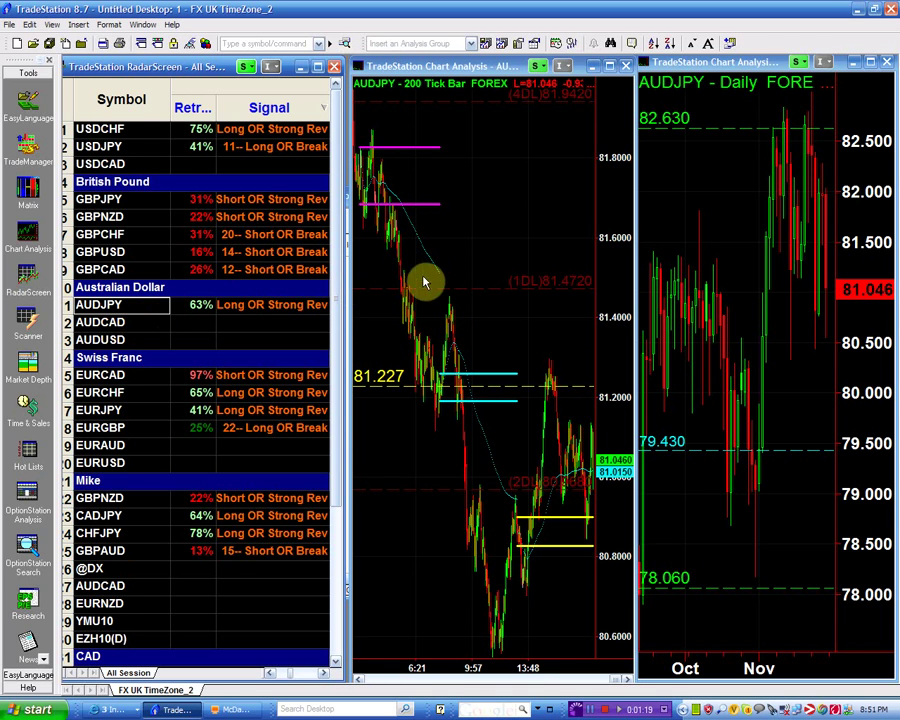
Enlarge the AUDJPY 200-tick chart, mark the latest session's swing high above 81.227 with a small ellipse, and restore the multi-window layout
{"action": "left_click", "coordinate": [470, 217]}
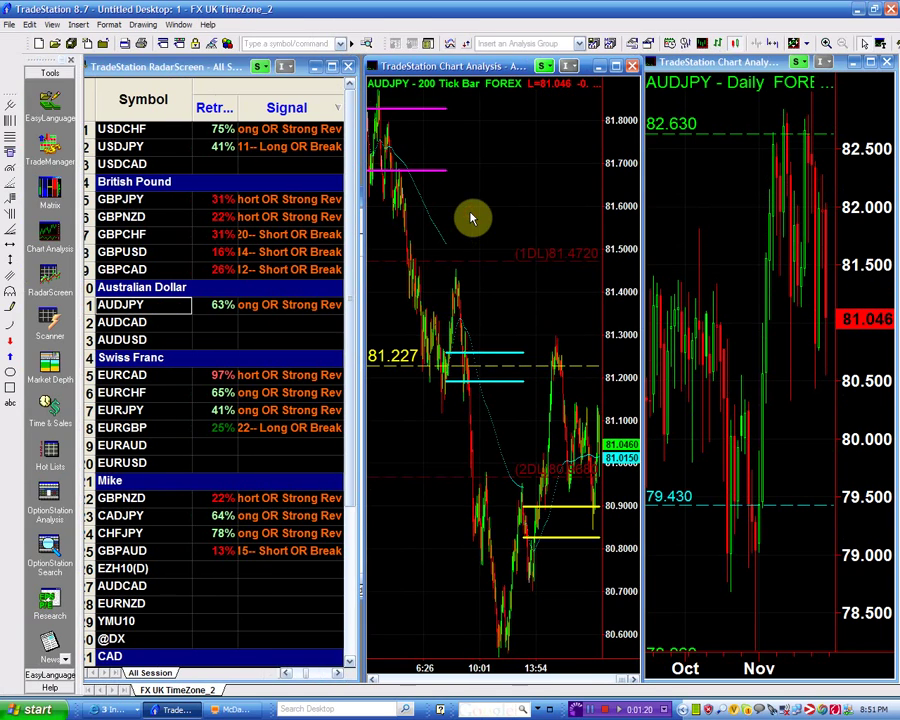
{"action": "left_click", "coordinate": [616, 67]}
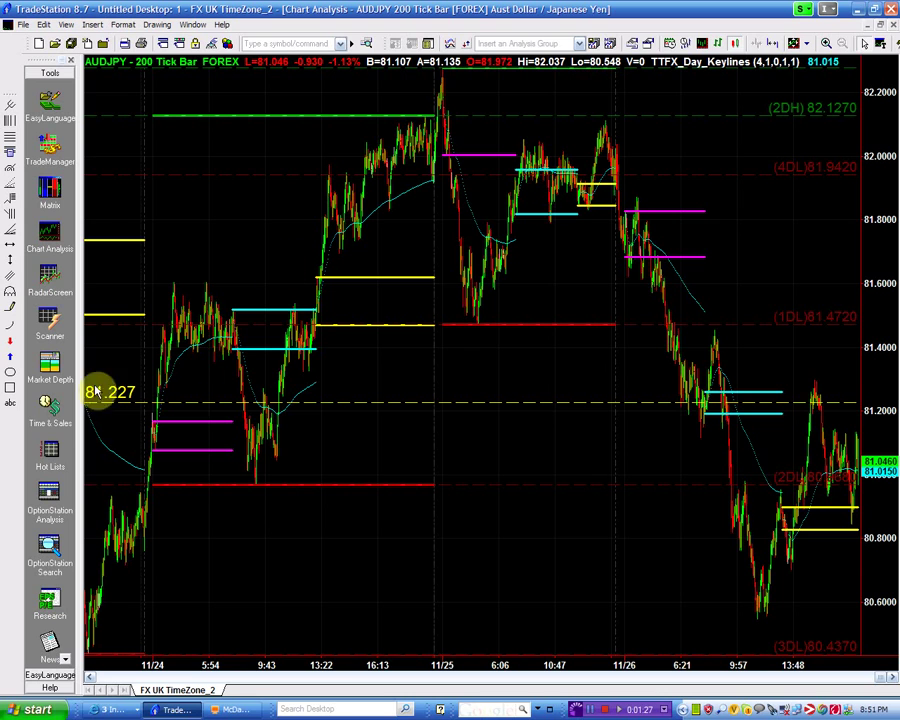
{"action": "left_click", "coordinate": [10, 371]}
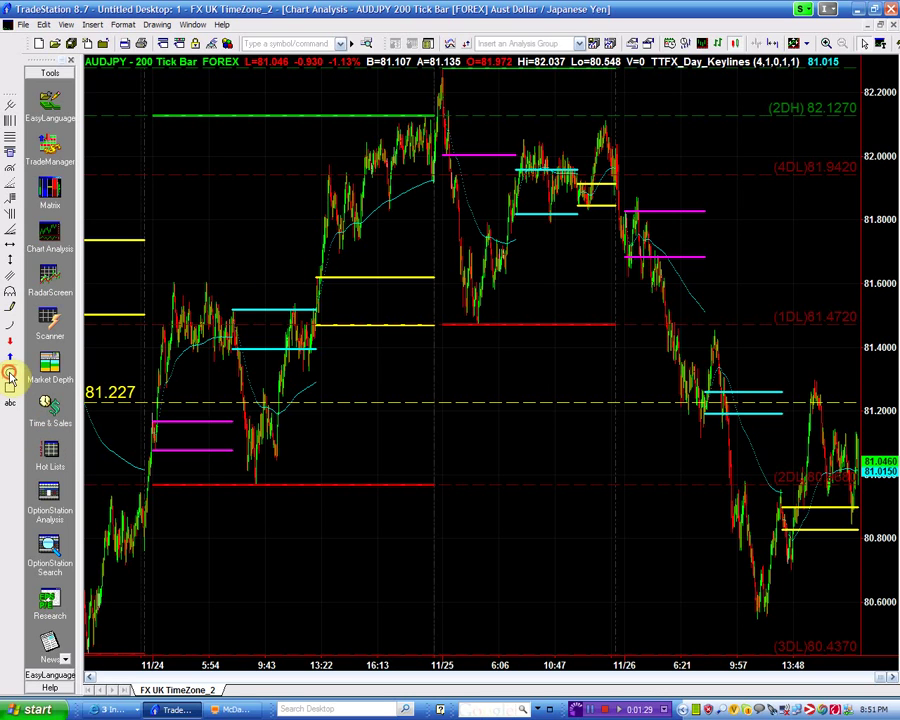
{"action": "left_click_drag", "start_coordinate": [795, 348], "coordinate": [825, 377]}
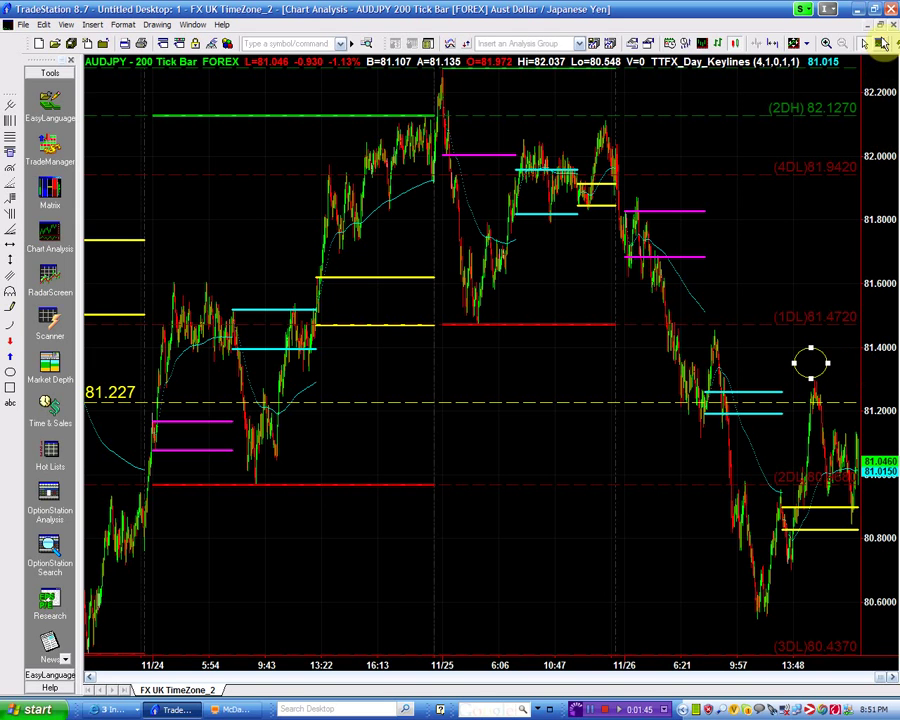
{"action": "left_click", "coordinate": [620, 22]}
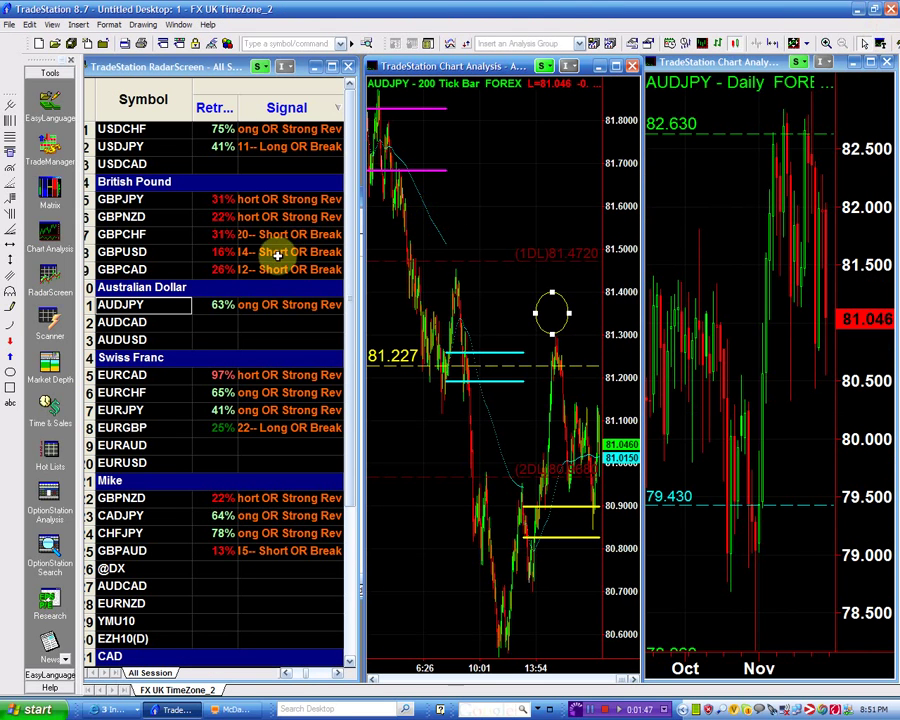
In the McDady RadarScreen indicator inputs for AUDJPY, set LongPoint to 81.47 and ShortPoint to 80.50
{"action": "left_click", "coordinate": [271, 309]}
{"action": "double_click", "coordinate": [271, 309]}
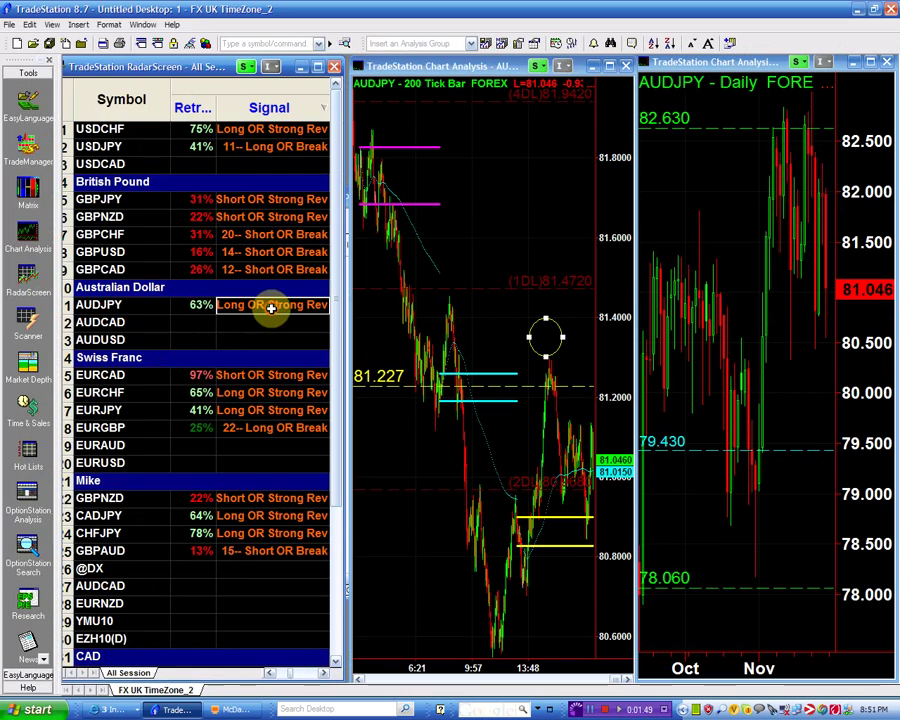
{"action": "left_click", "coordinate": [238, 260]}
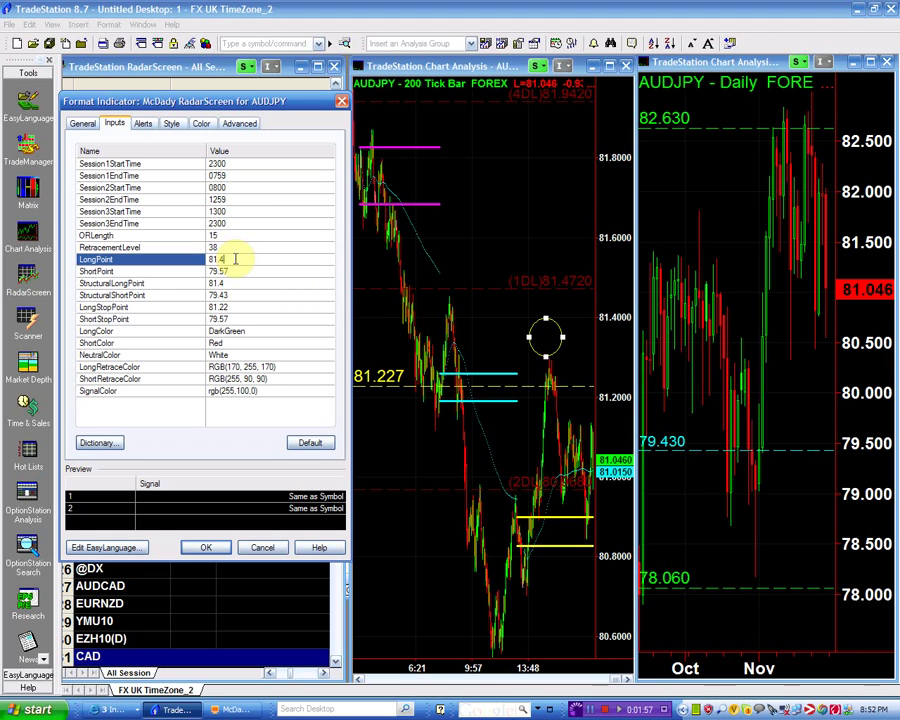
{"action": "key", "text": "Return"}
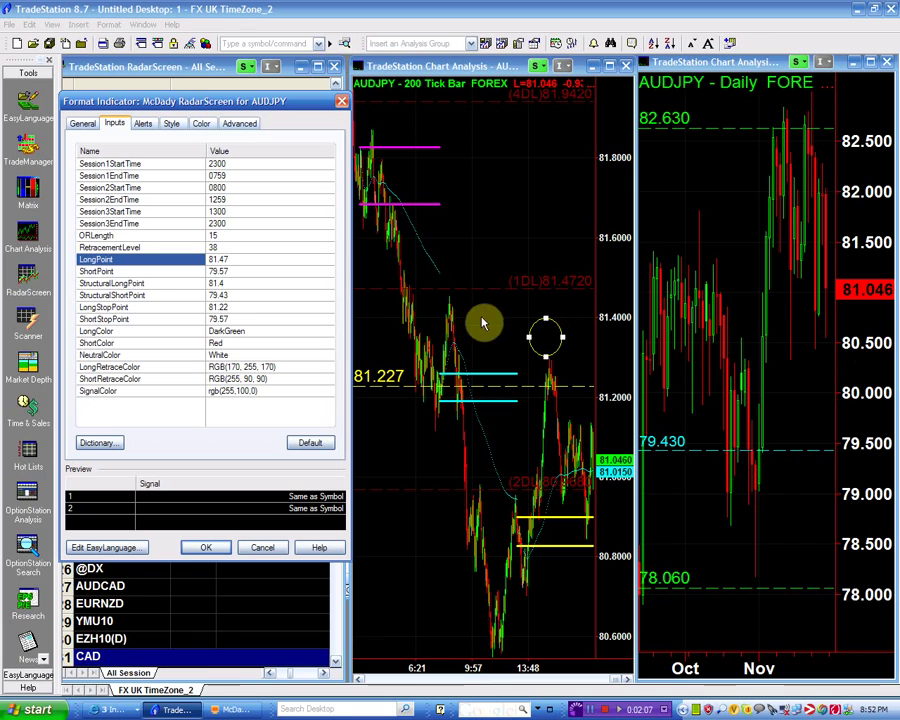
{"action": "left_click", "coordinate": [240, 271]}
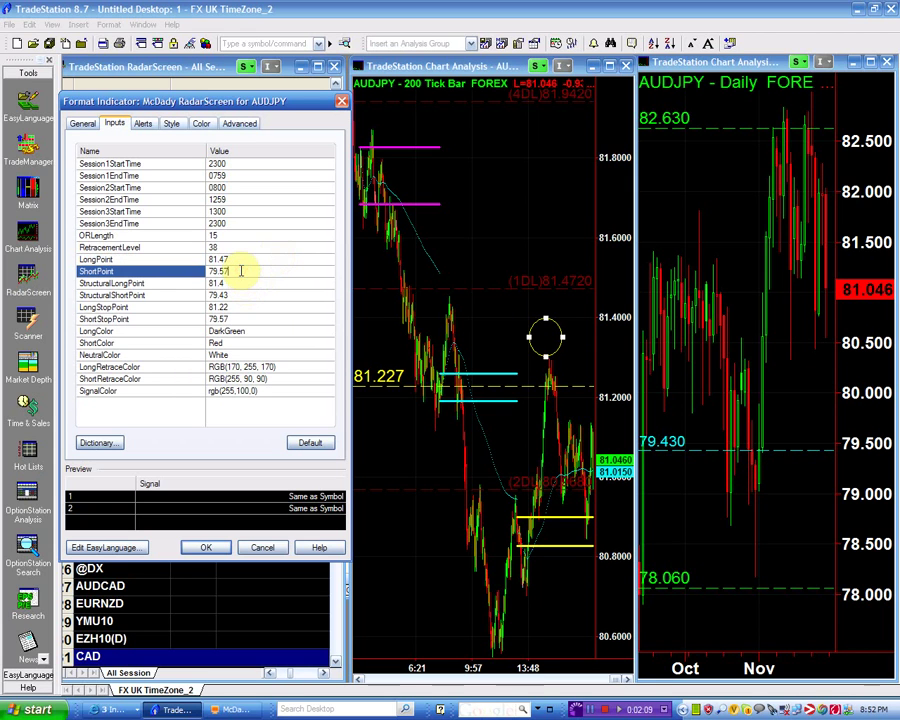
{"action": "key", "text": "BackSpace"}
{"action": "key", "text": "BackSpace"}
{"action": "type", "text": "80"}
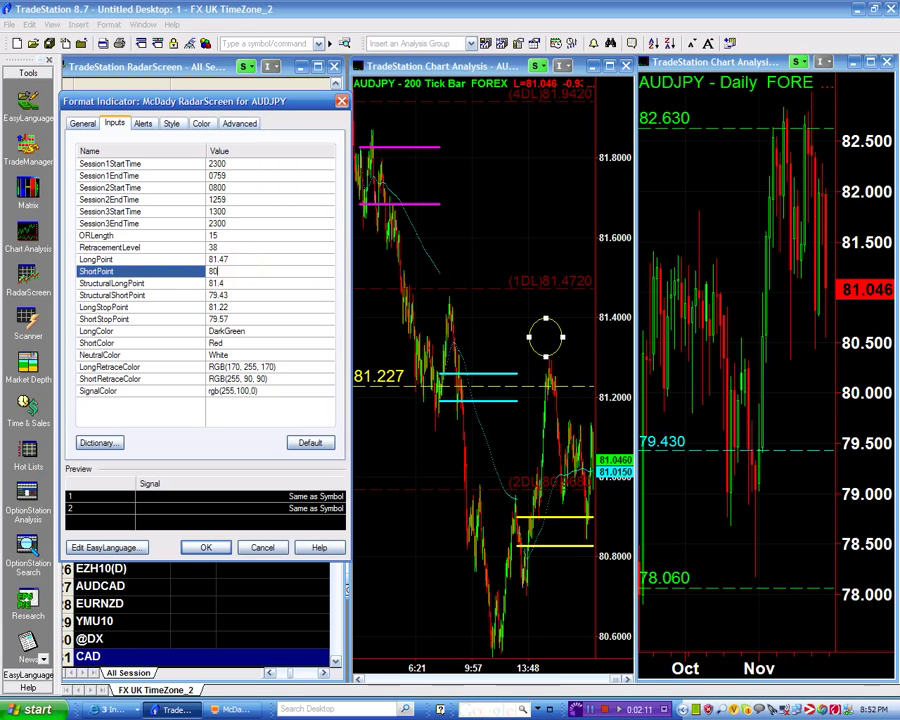
{"action": "type", "text": ".50"}
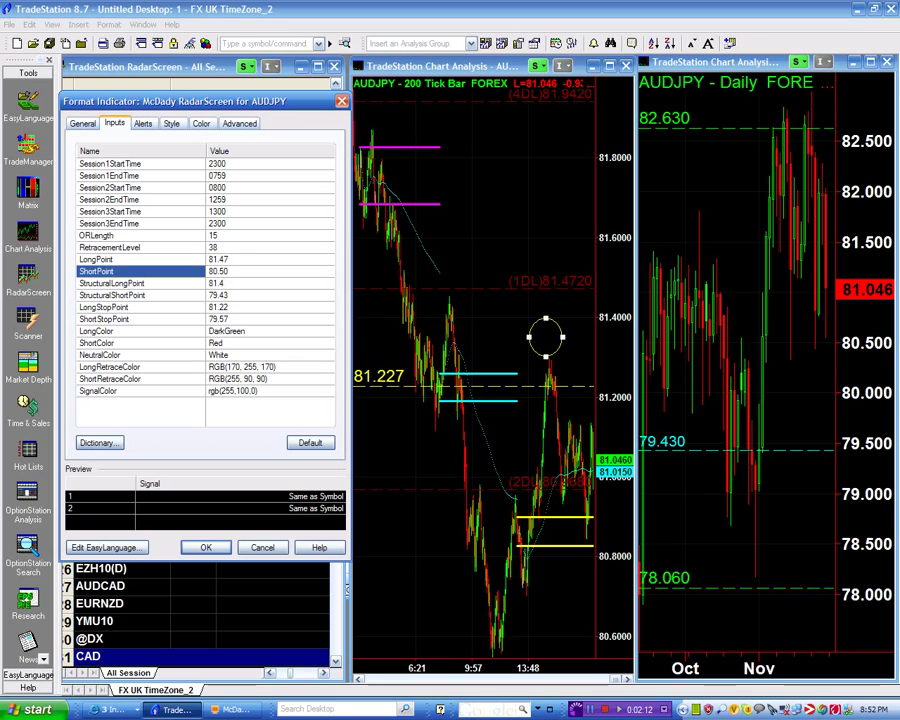
Check AUDJPY's structural long and short points, retracement level, long stop and short point against the charts
{"action": "left_click", "coordinate": [228, 293]}
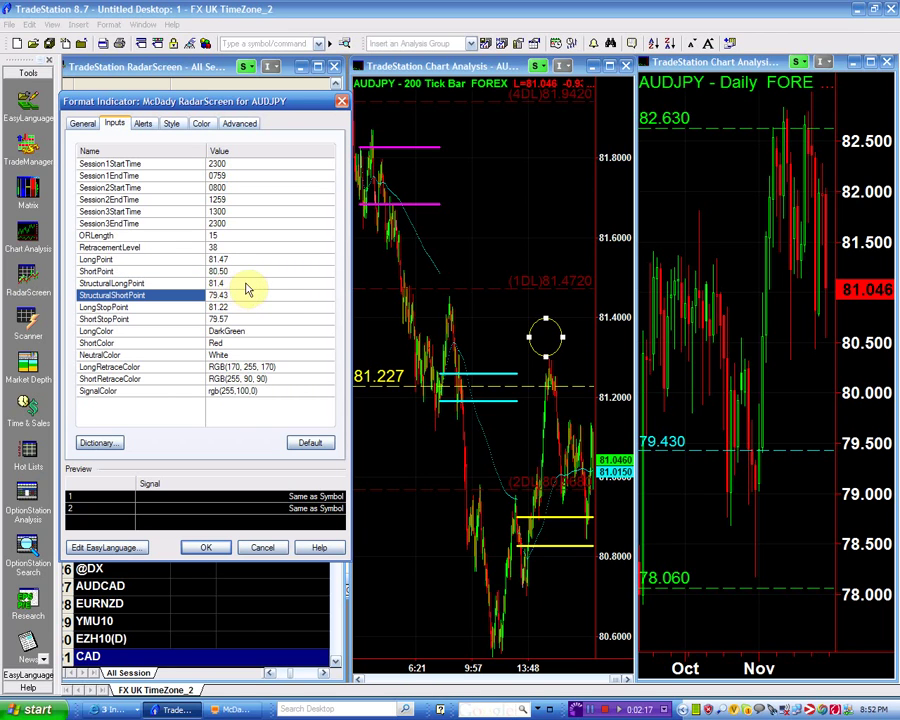
{"action": "left_click", "coordinate": [246, 283]}
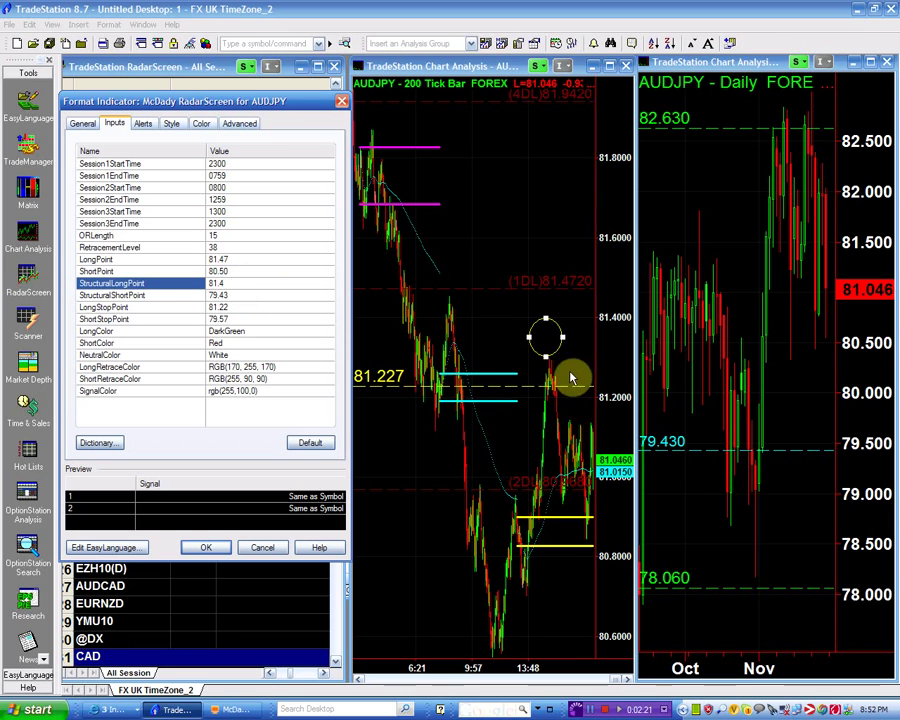
{"action": "left_click", "coordinate": [284, 296]}
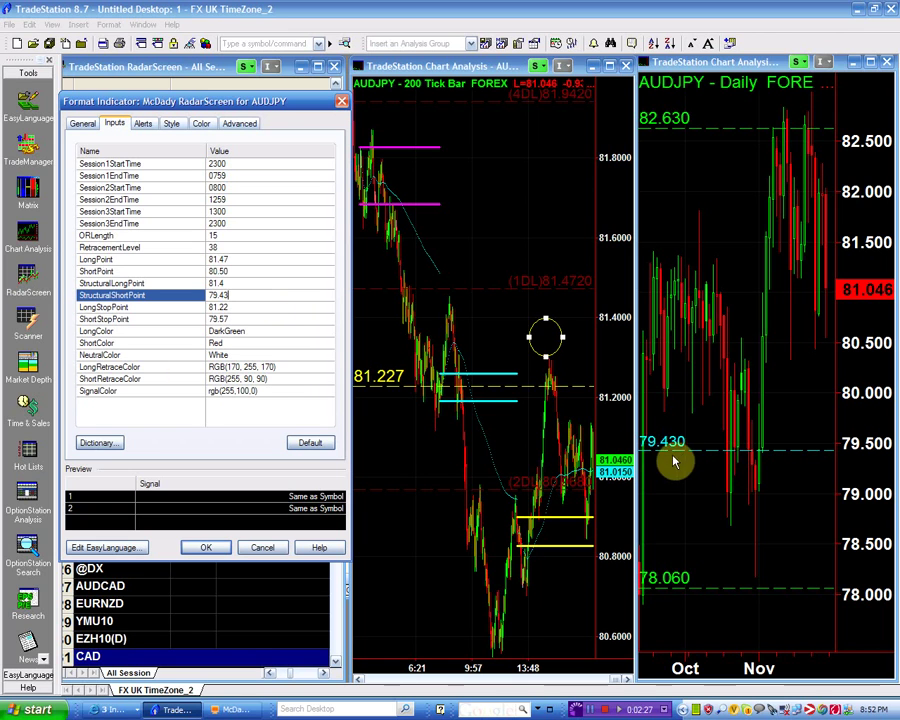
{"action": "left_click", "coordinate": [251, 250]}
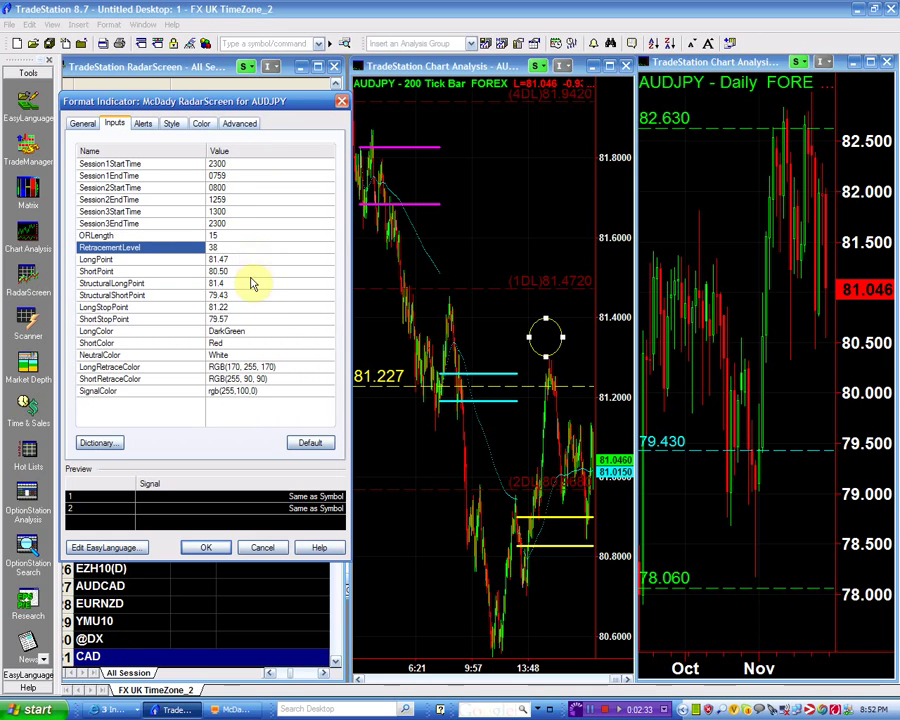
{"action": "left_click", "coordinate": [240, 306]}
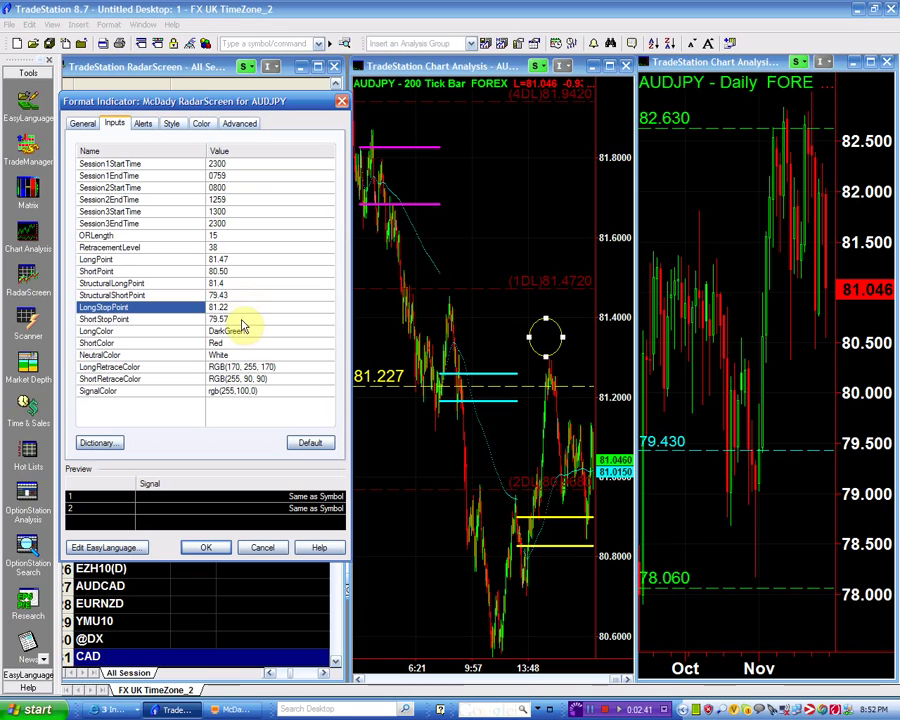
{"action": "left_click", "coordinate": [245, 272]}
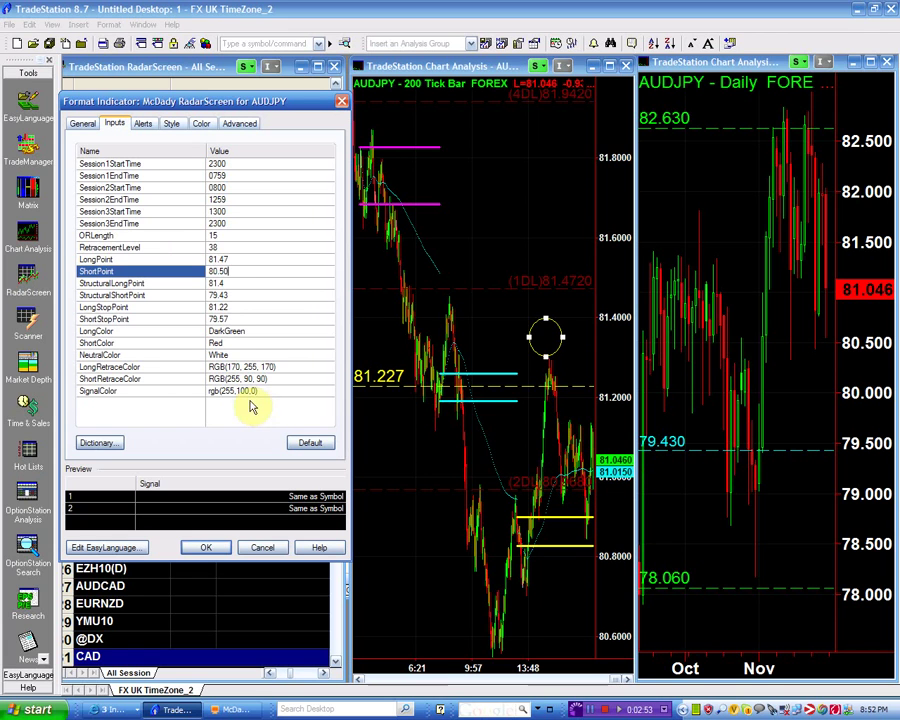
Set AUDJPY's ShortStopPoint to 81.00 and apply the indicator inputs
{"action": "left_click", "coordinate": [240, 317]}
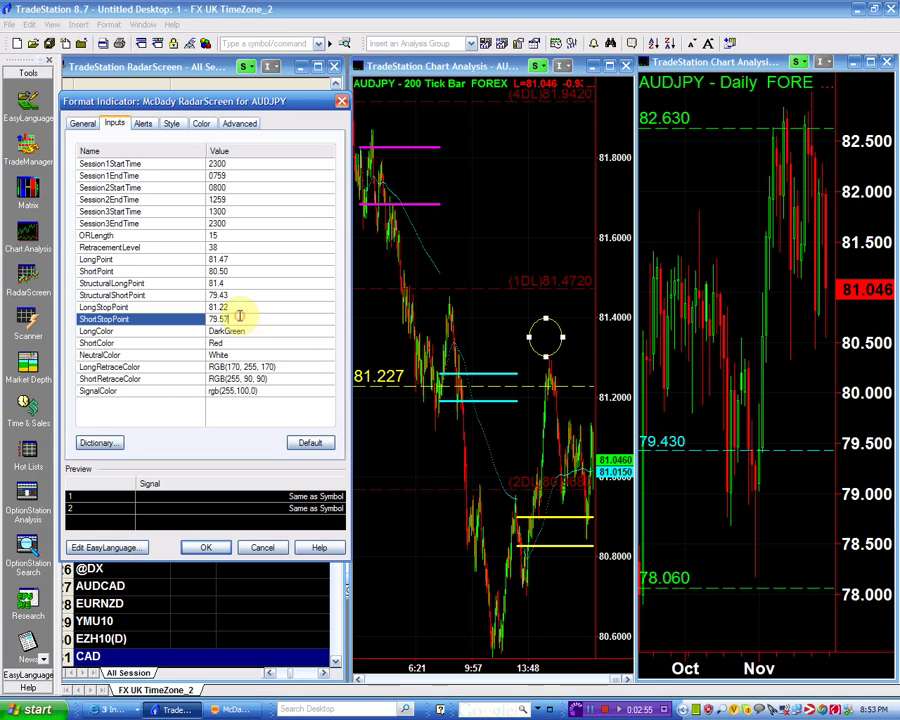
{"action": "type", "text": "8"}
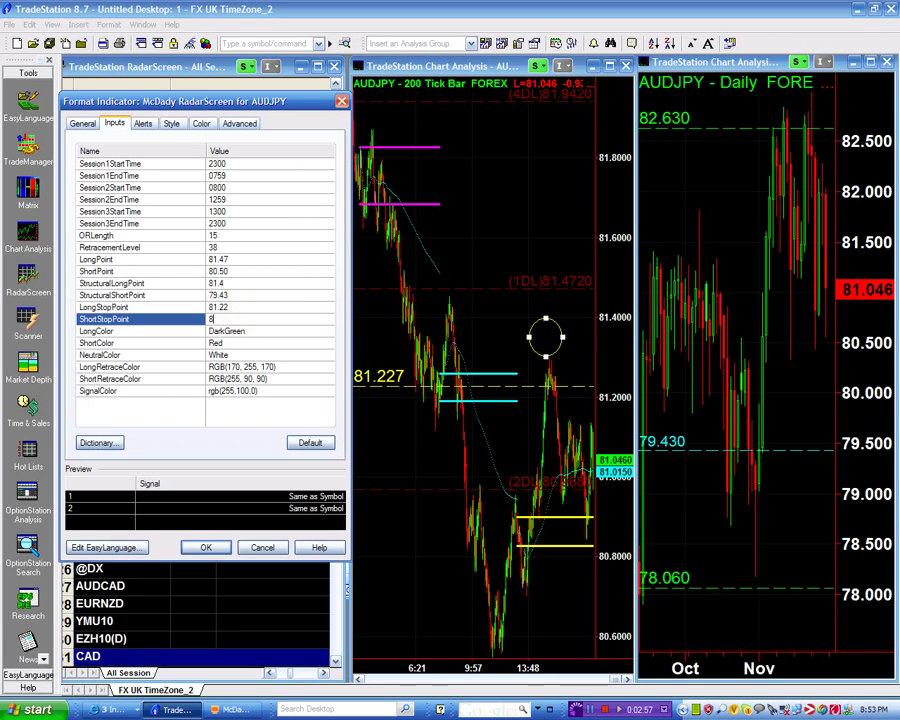
{"action": "type", "text": "1.00"}
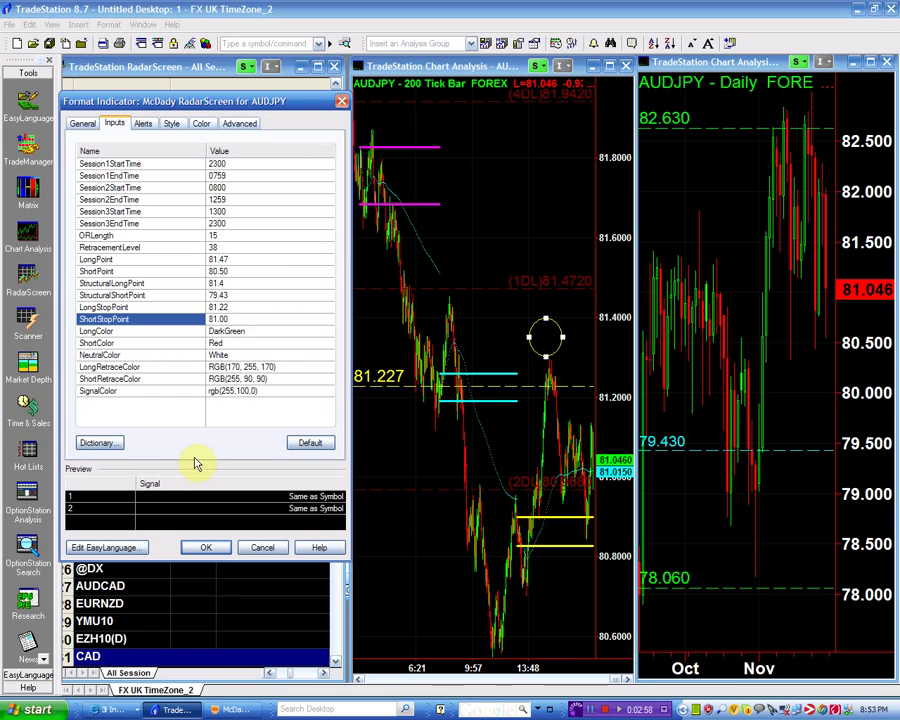
{"action": "left_click", "coordinate": [214, 547]}
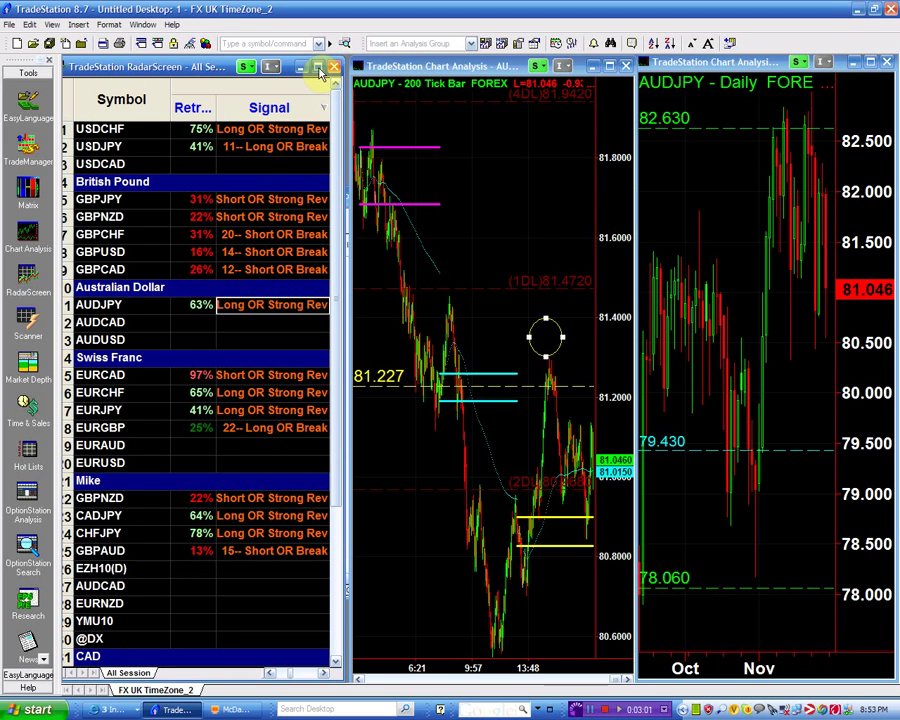
Enlarge the RadarScreen and check AUDJPY's Long Point, Long Stop and Struct Long values against the charts
{"action": "left_click", "coordinate": [318, 68]}
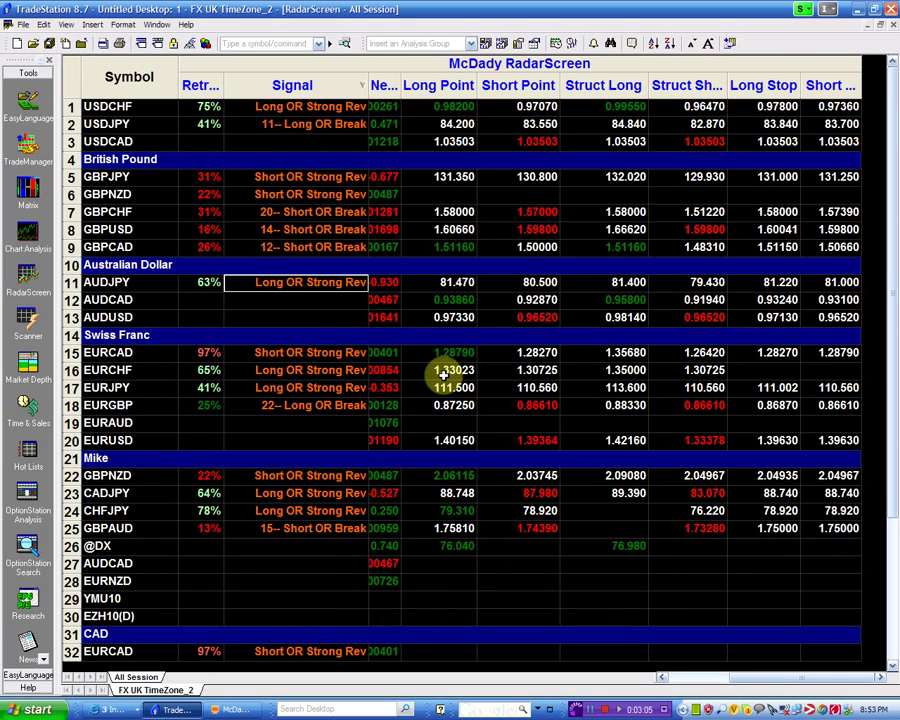
{"action": "left_click", "coordinate": [472, 284]}
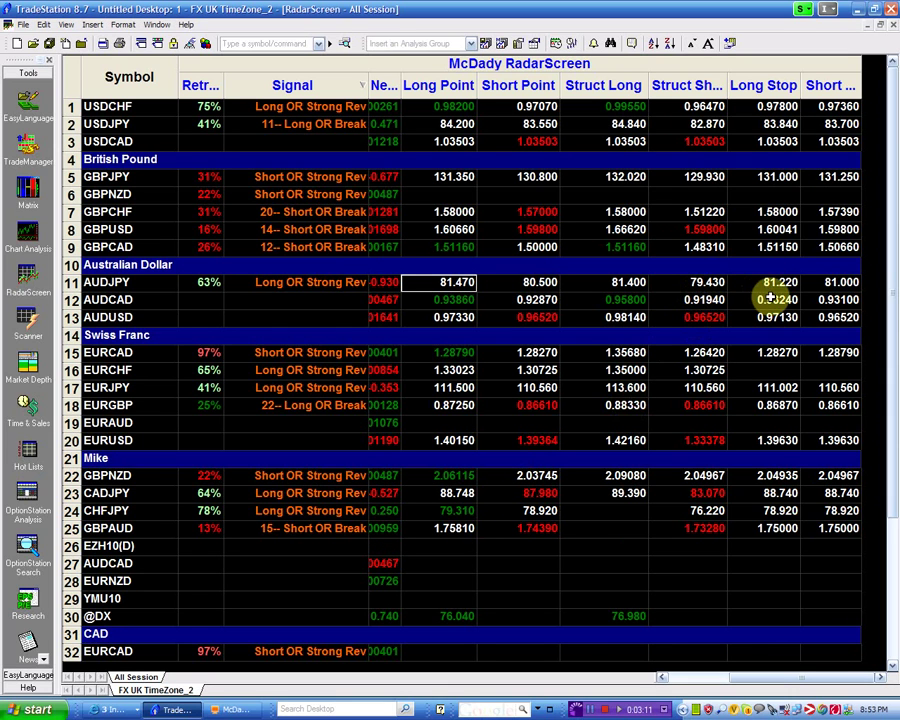
{"action": "left_click", "coordinate": [778, 285]}
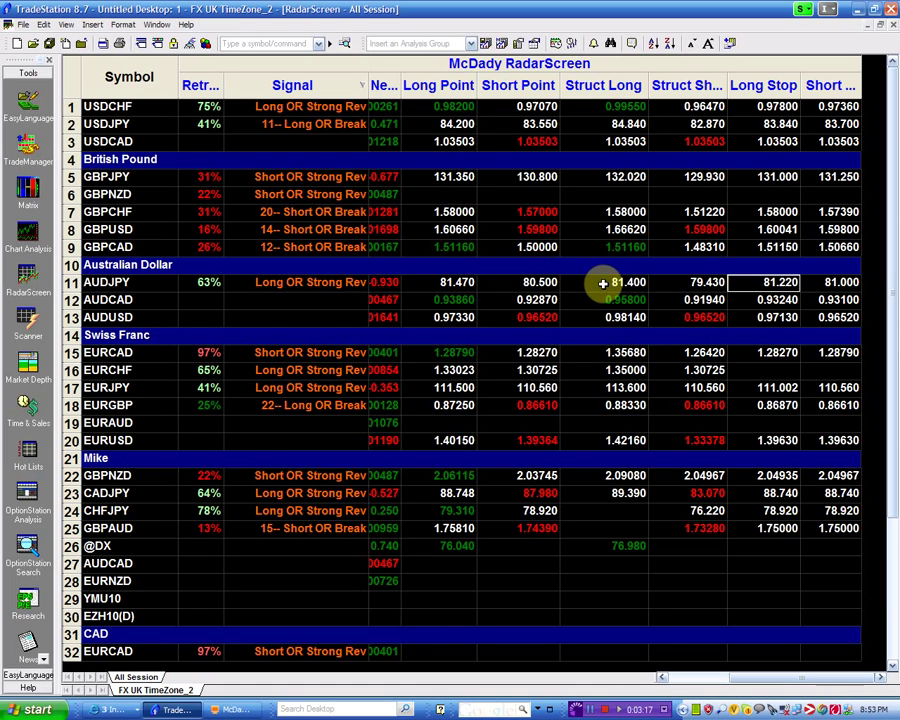
{"action": "left_click", "coordinate": [636, 281]}
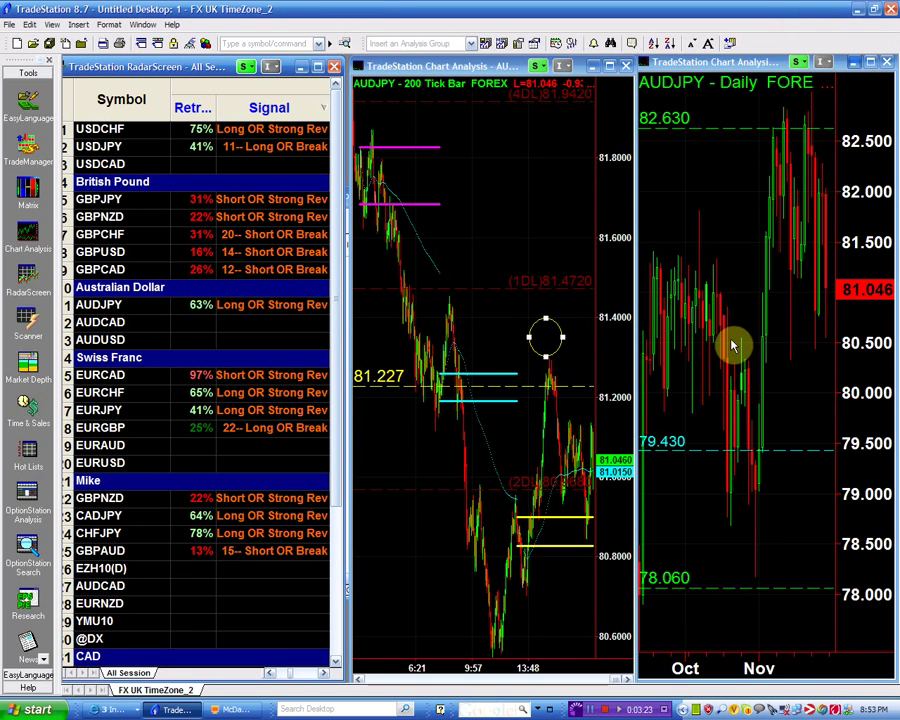
Reopen AUDJPY's indicator inputs from the enlarged RadarScreen, set LongPoint to 81.4, apply it and check the row's stop and short levels
{"action": "left_click", "coordinate": [318, 68]}
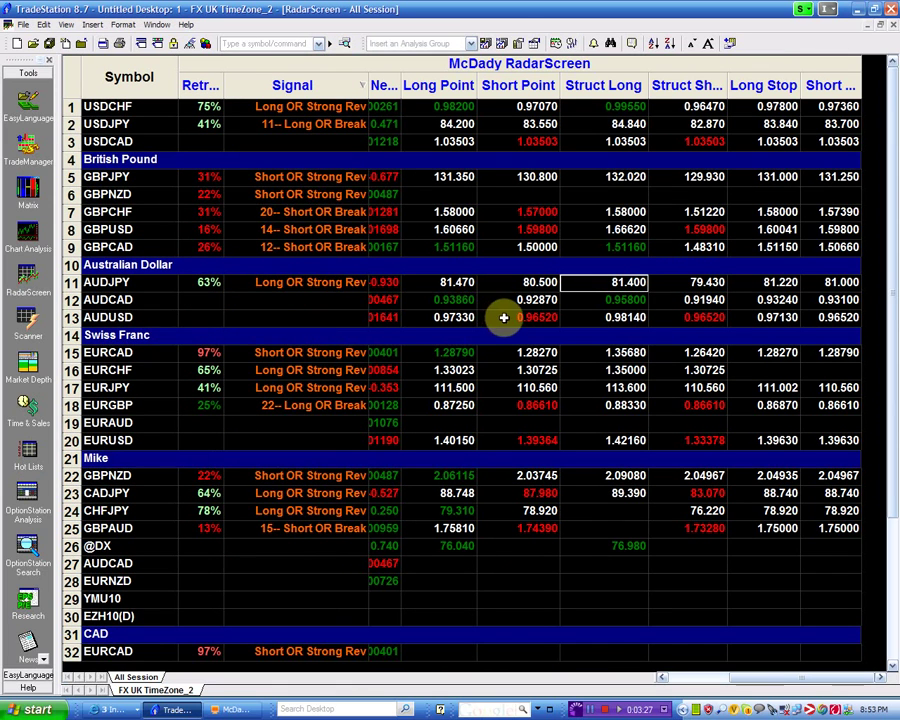
{"action": "double_click", "coordinate": [466, 290]}
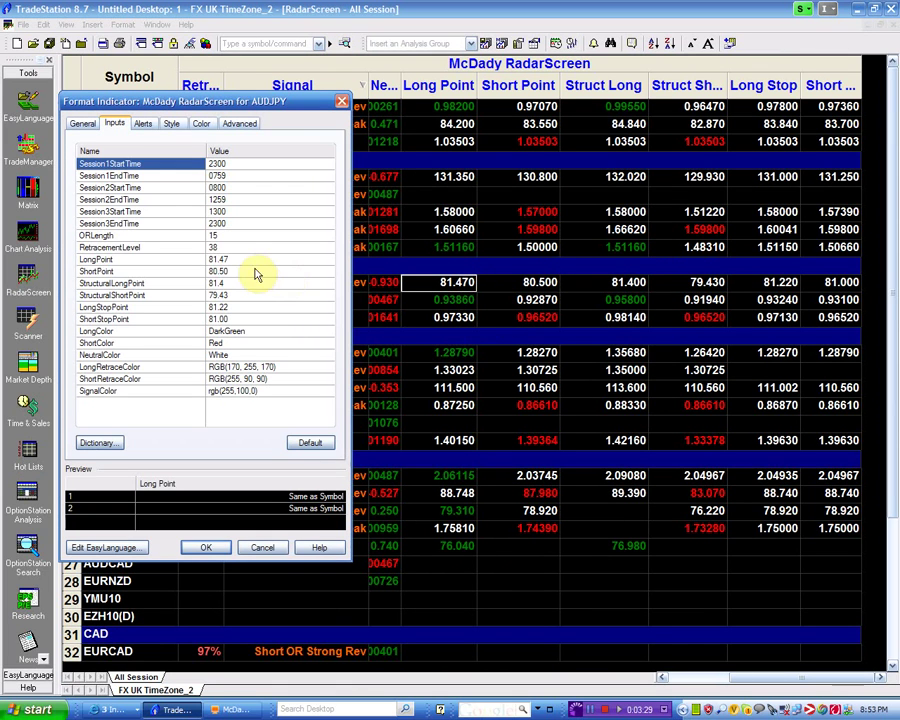
{"action": "left_click", "coordinate": [241, 259]}
{"action": "key", "text": "BackSpace"}
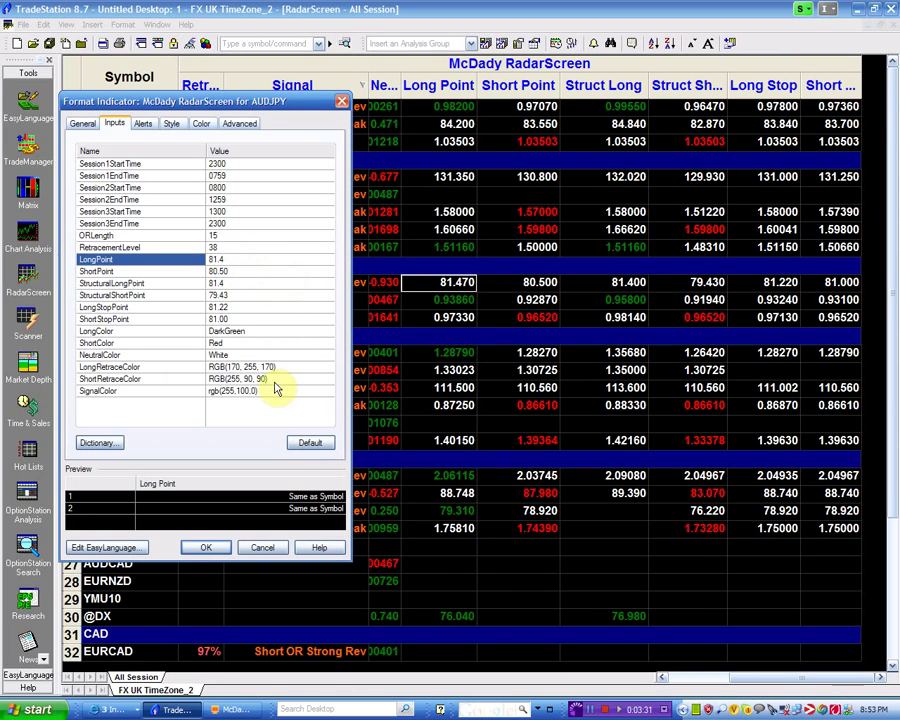
{"action": "left_click", "coordinate": [212, 546]}
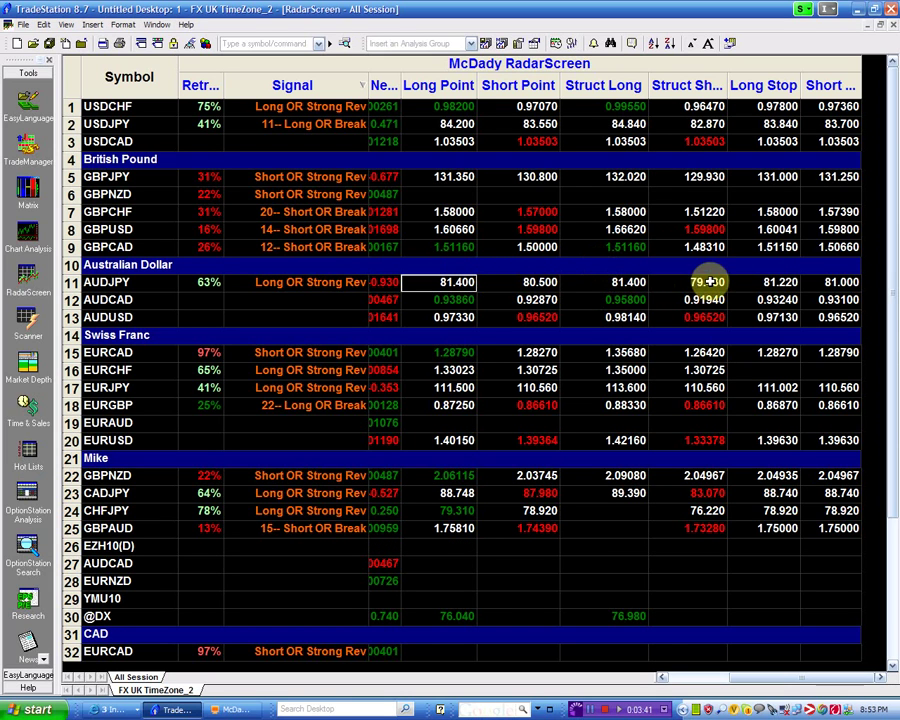
{"action": "left_click", "coordinate": [772, 282]}
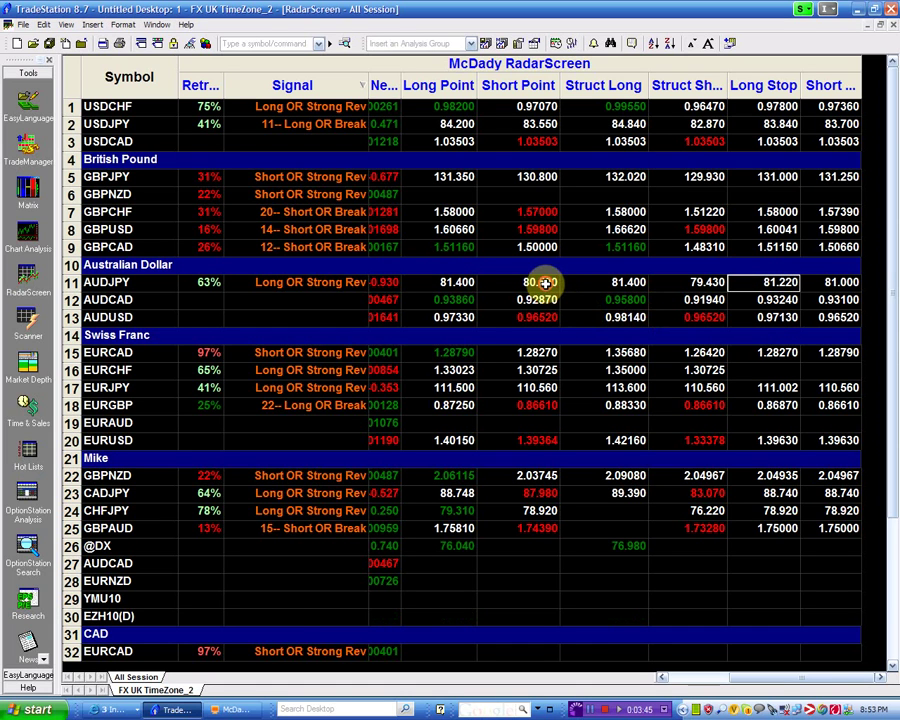
{"action": "left_click", "coordinate": [540, 282]}
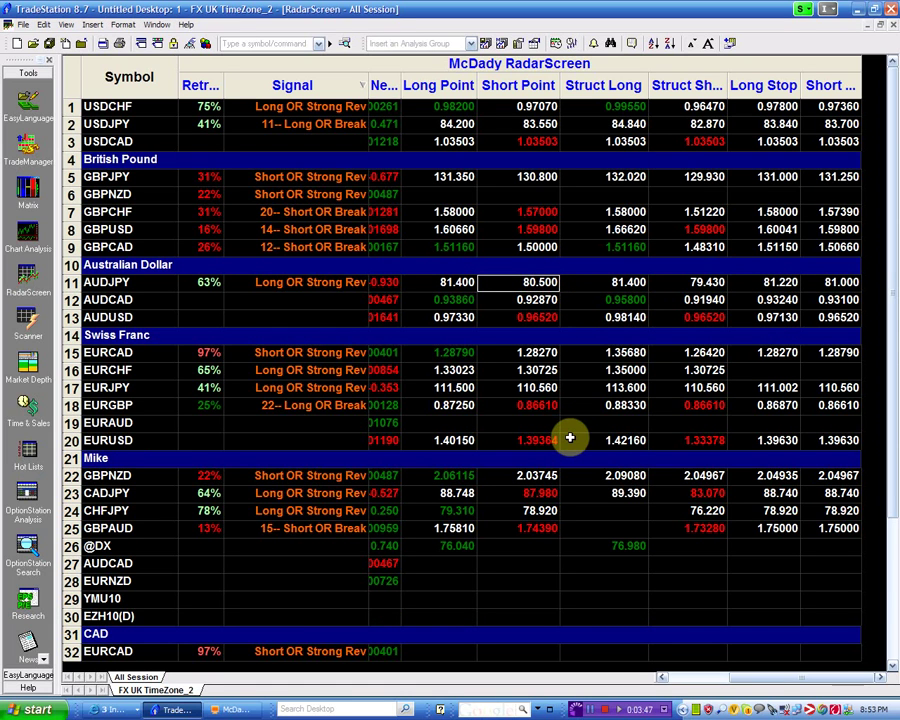